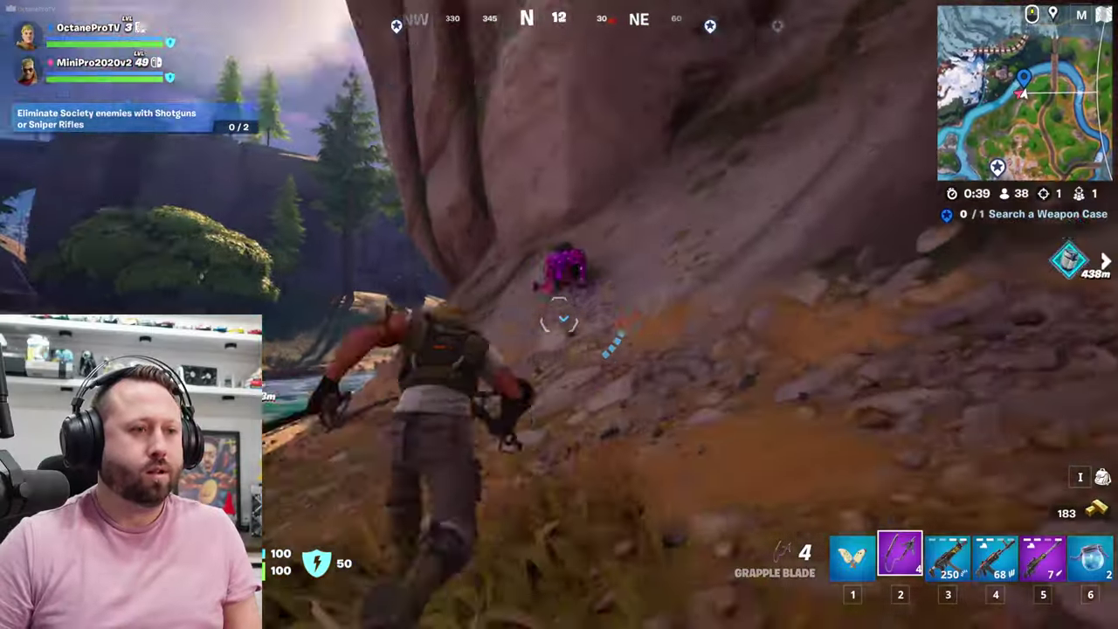
click(558, 324)
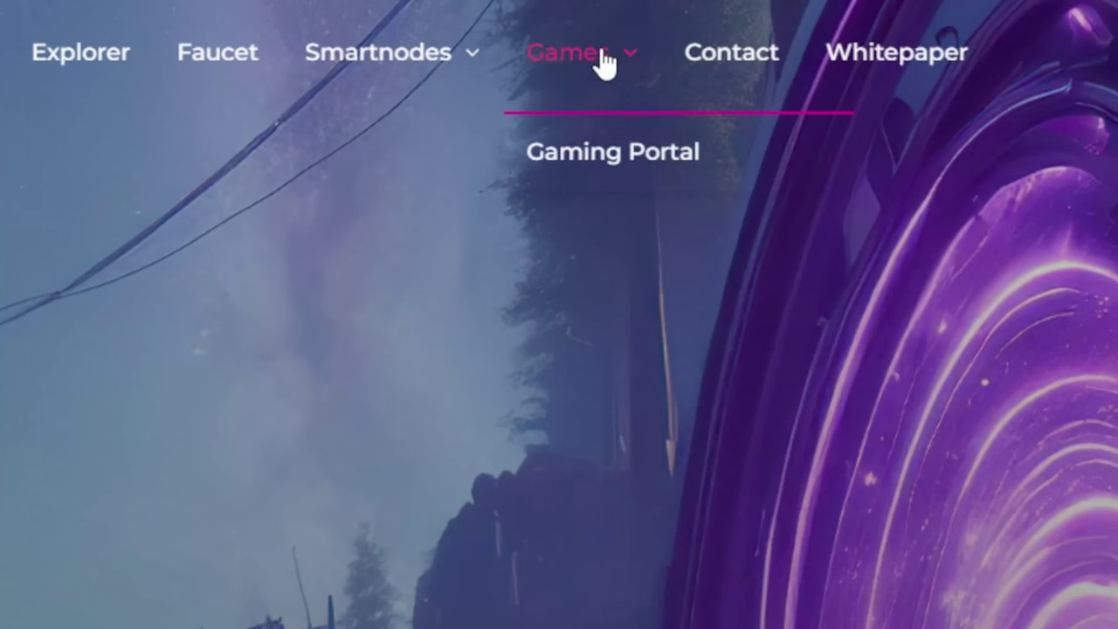
Step: Open the Gaming Portal from the Neoxa site's games section and go to its account registration
click(614, 175)
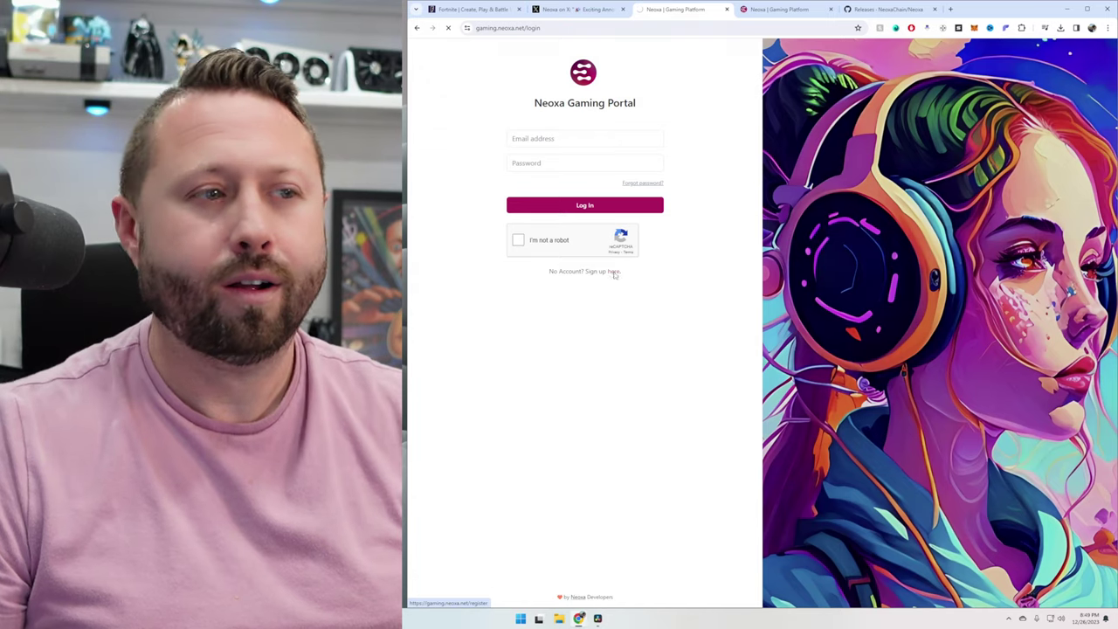
click(543, 597)
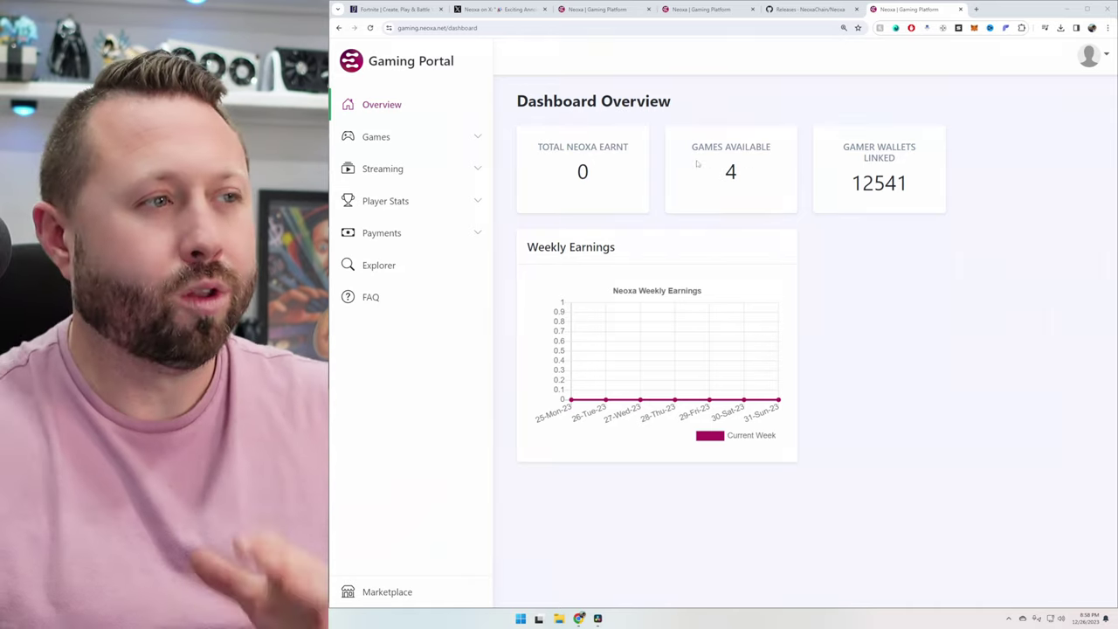
Step: Open the Fortnite account sync in the Gaming Portal and agree to the temporary Epic Games display name change
click(405, 142)
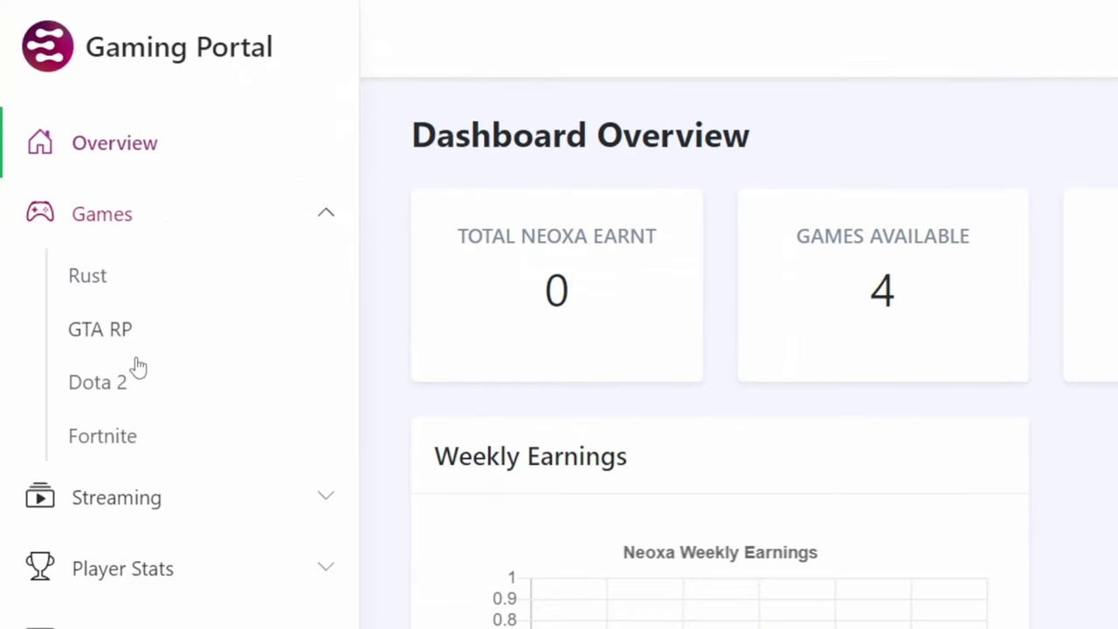
click(115, 441)
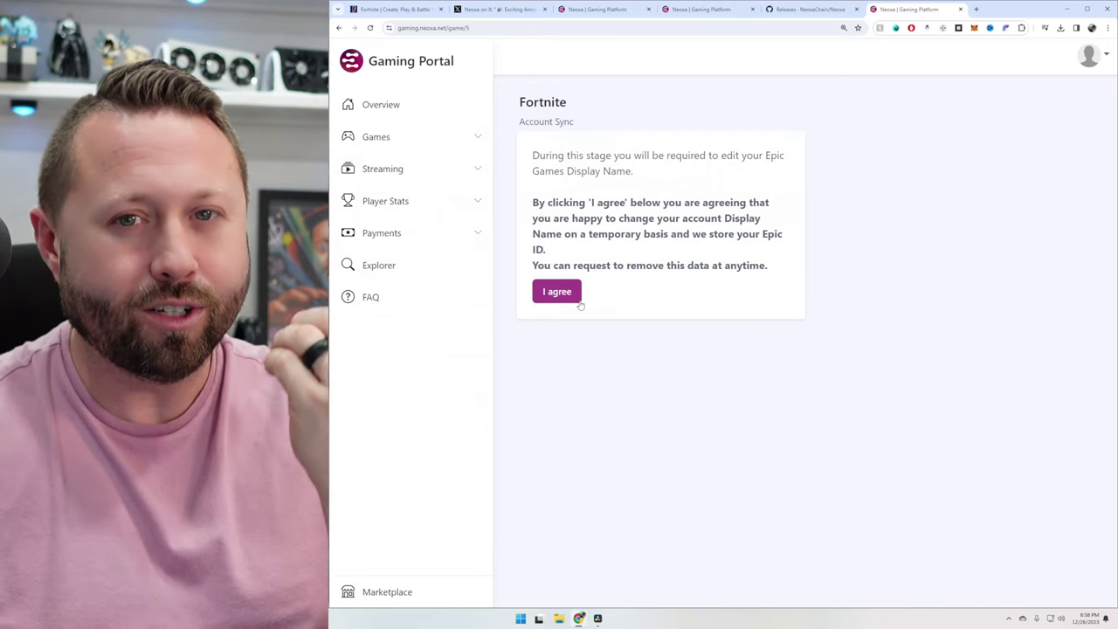
click(335, 521)
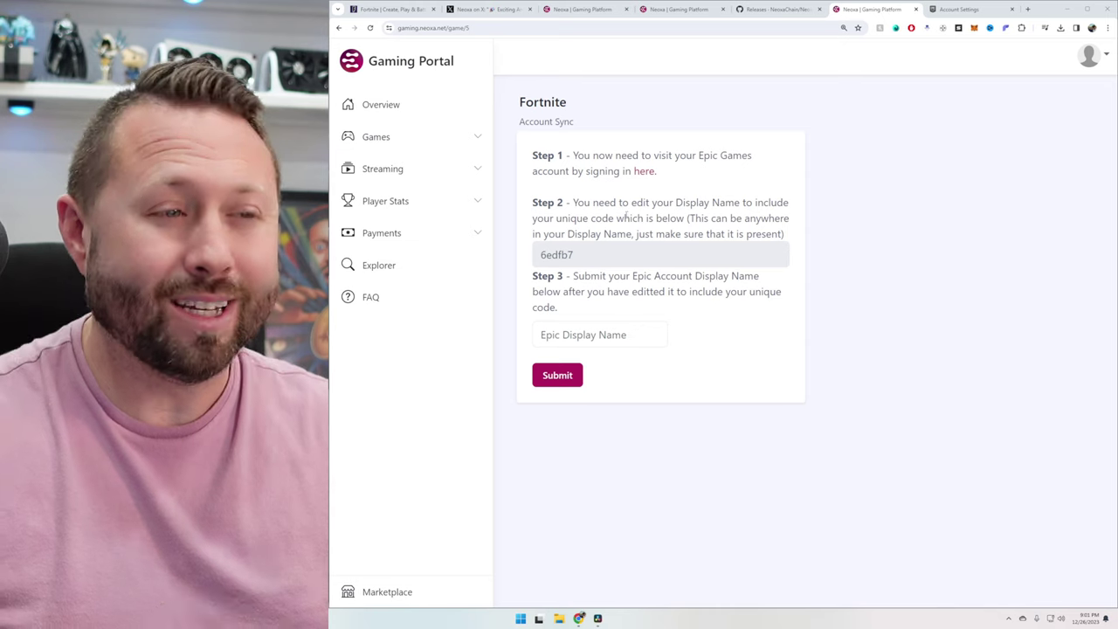
Step: Copy the unique sync code shown in step 2 of the Fortnite account sync
drag(575, 254, 533, 255)
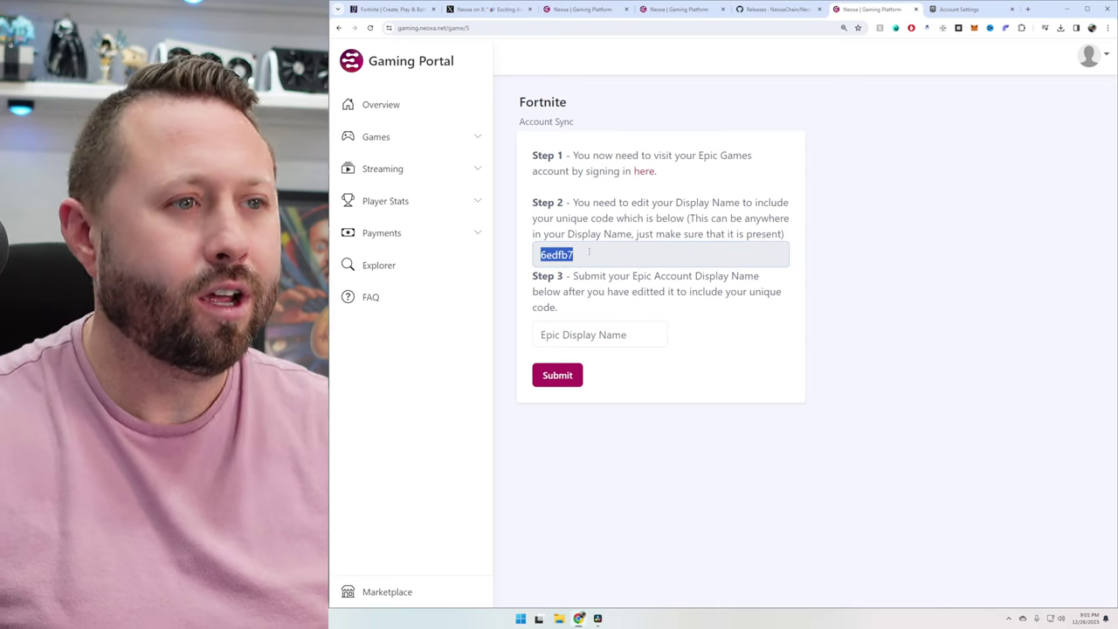
right_click(552, 254)
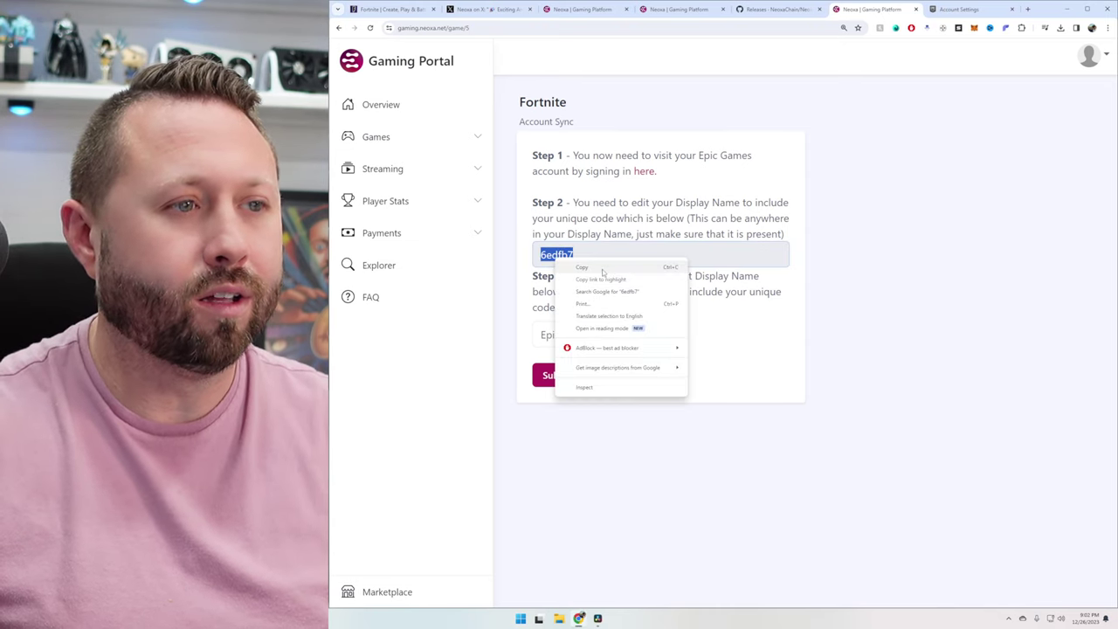
click(577, 266)
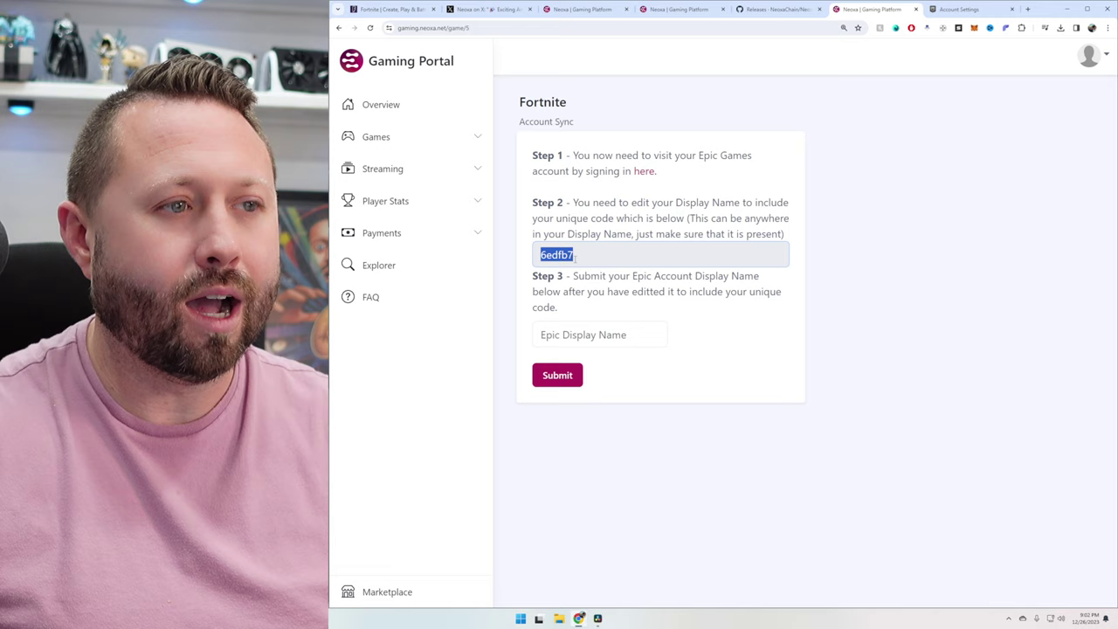
Step: In the Epic Games account settings, enter Hobbyist followed by the copied unique code as the new display name
click(959, 9)
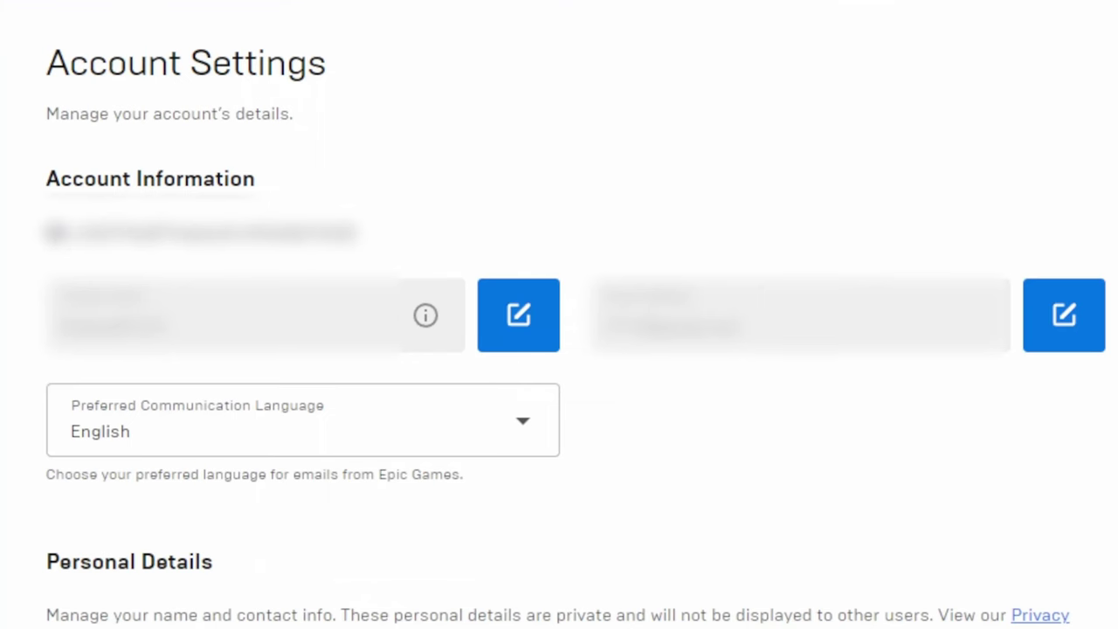
click(520, 320)
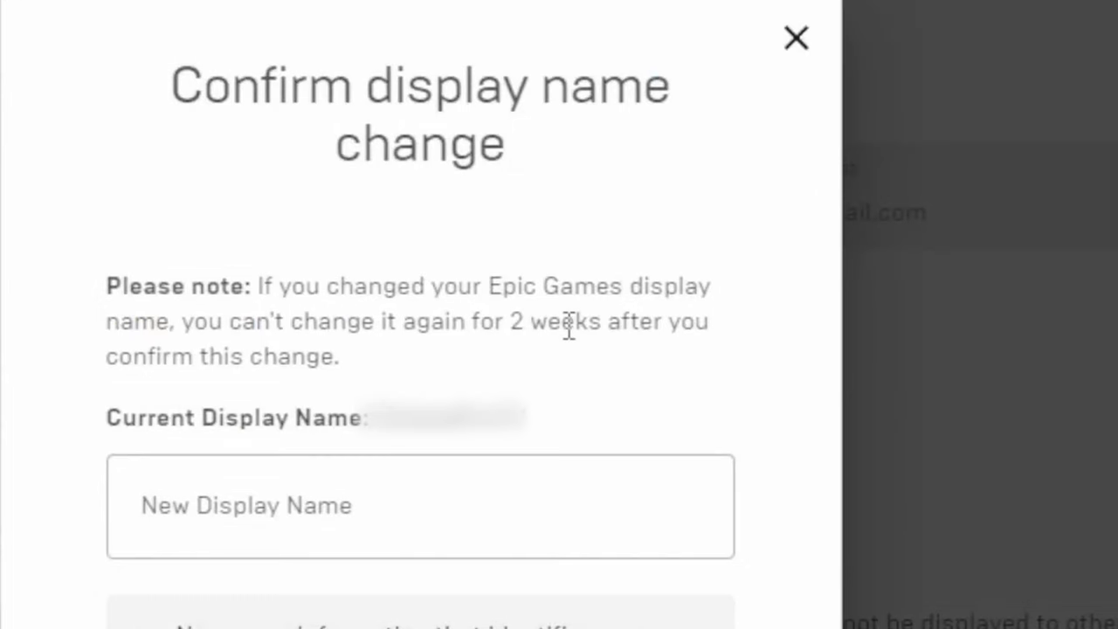
click(370, 525)
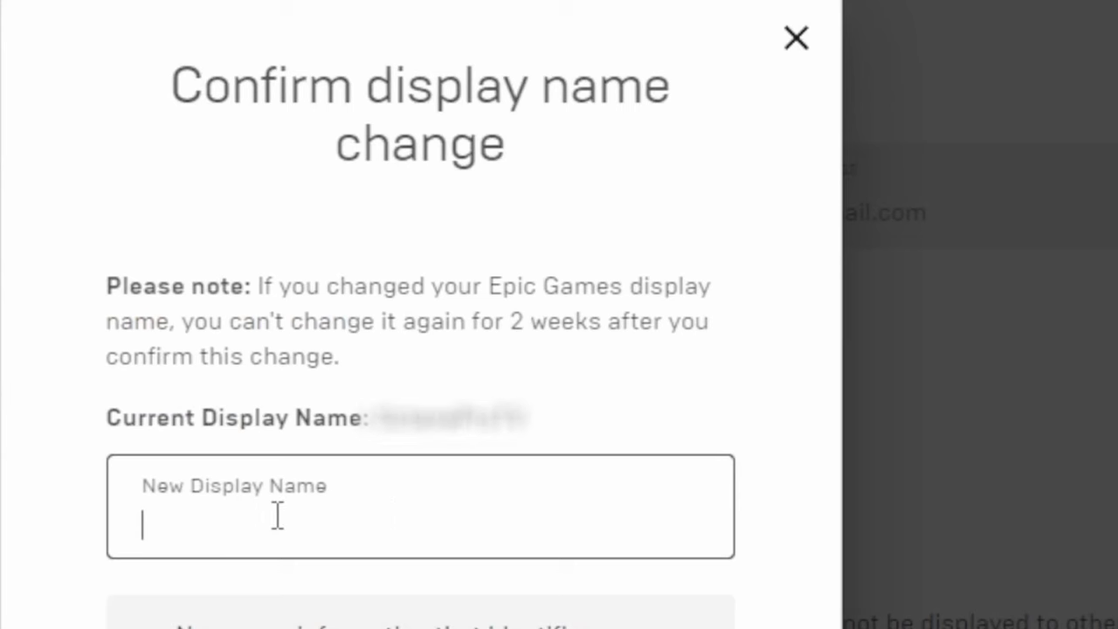
text(Hobbyist)
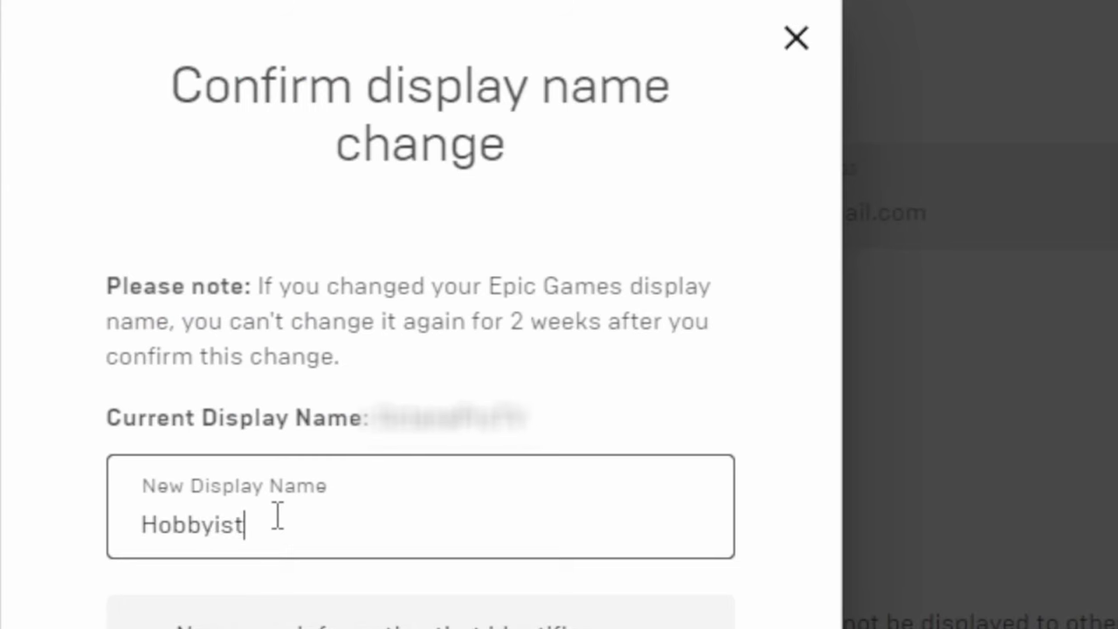
key(ctrl+v)
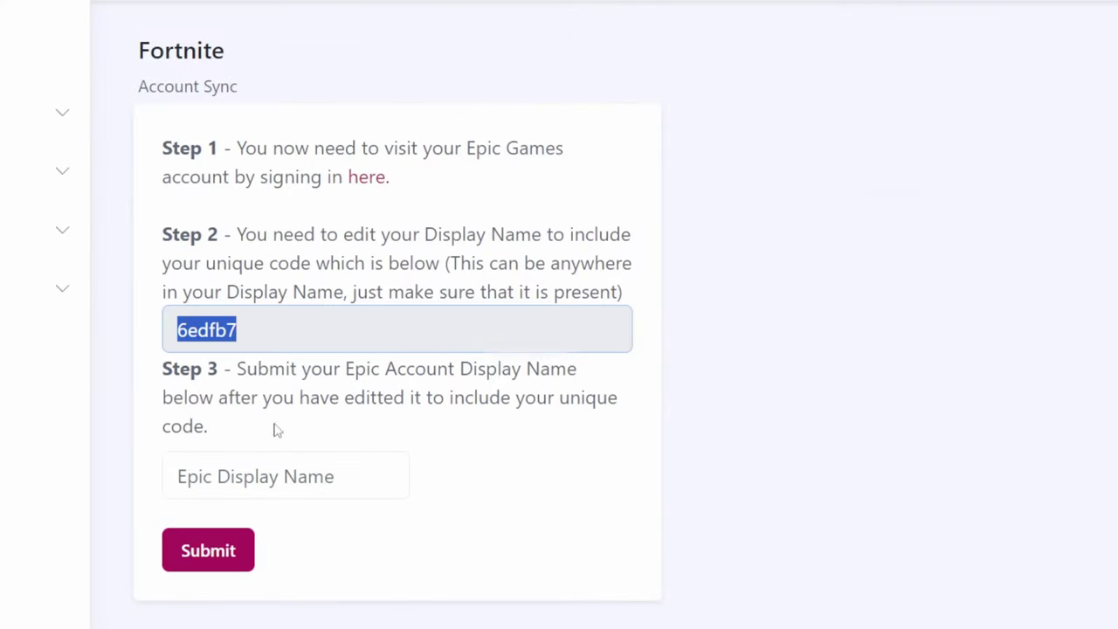
Step: Enter Hobbyist followed by the unique code as the Epic display name in the Gaming Portal's Fortnite sync form
click(335, 477)
text(Hobbyist)
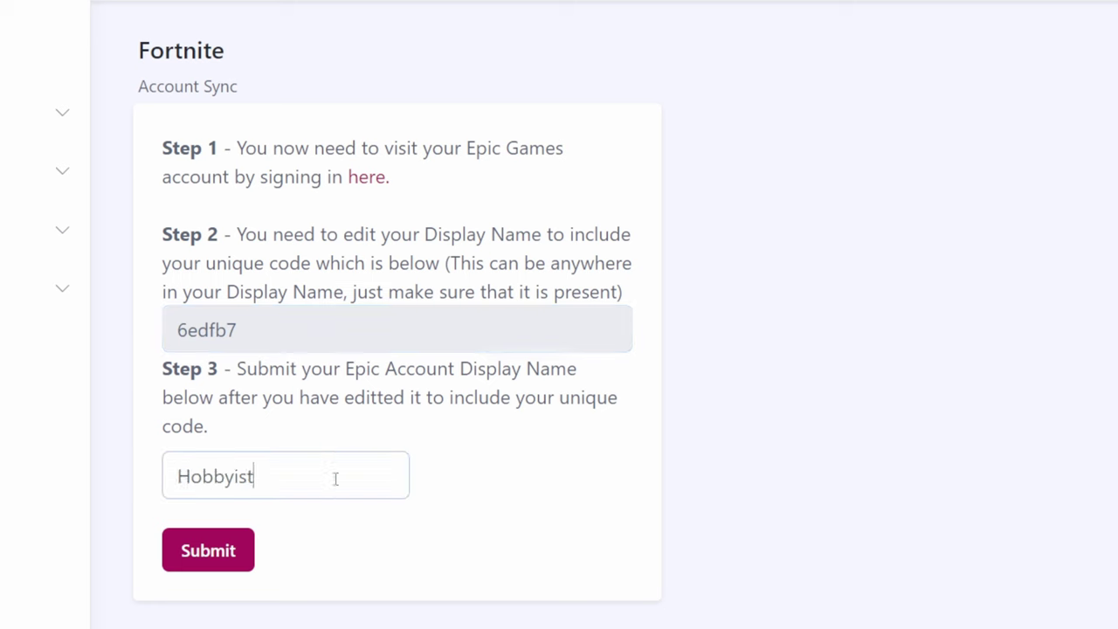
key(ctrl+v)
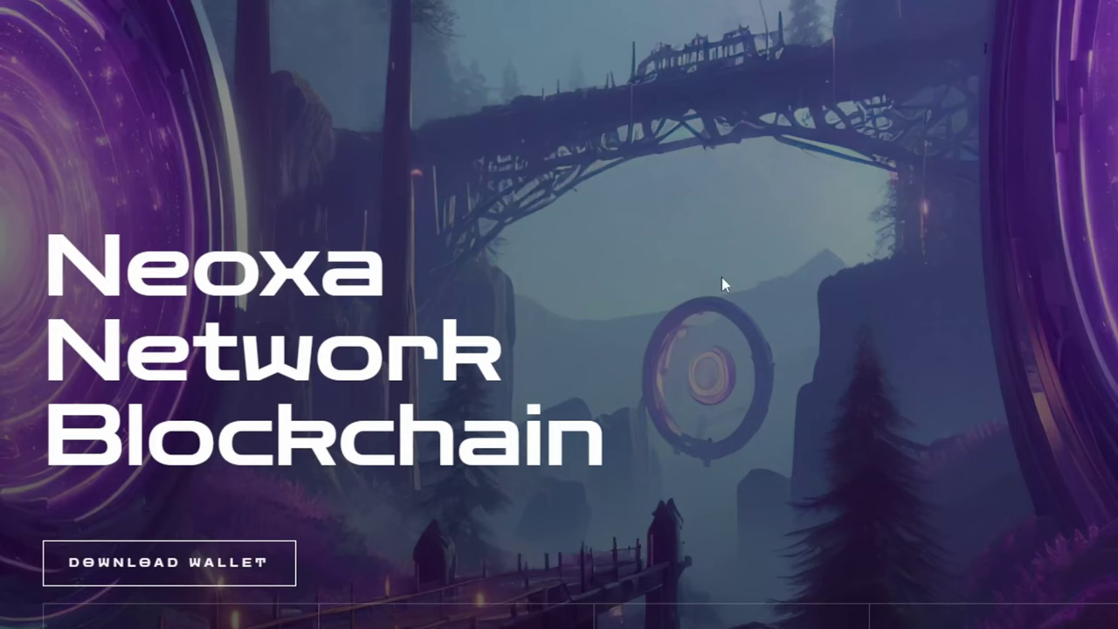
Step: Extract the downloaded neoxaqt-5.1.1.4-win64 wallet archive to its default folder in Downloads
scroll(536, 459, down, 2)
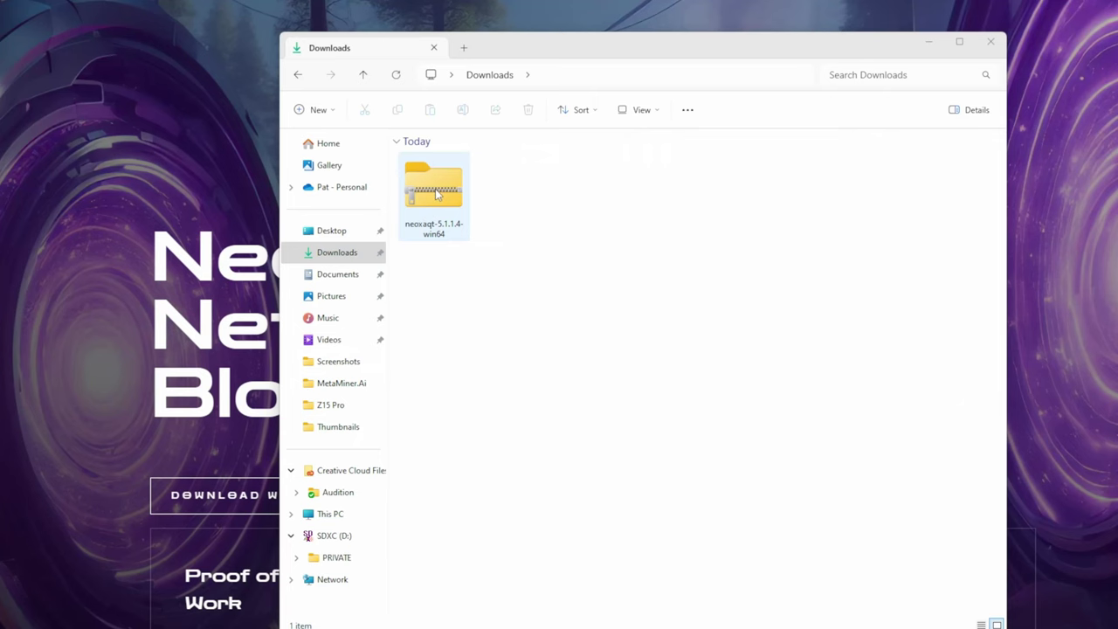
right_click(436, 194)
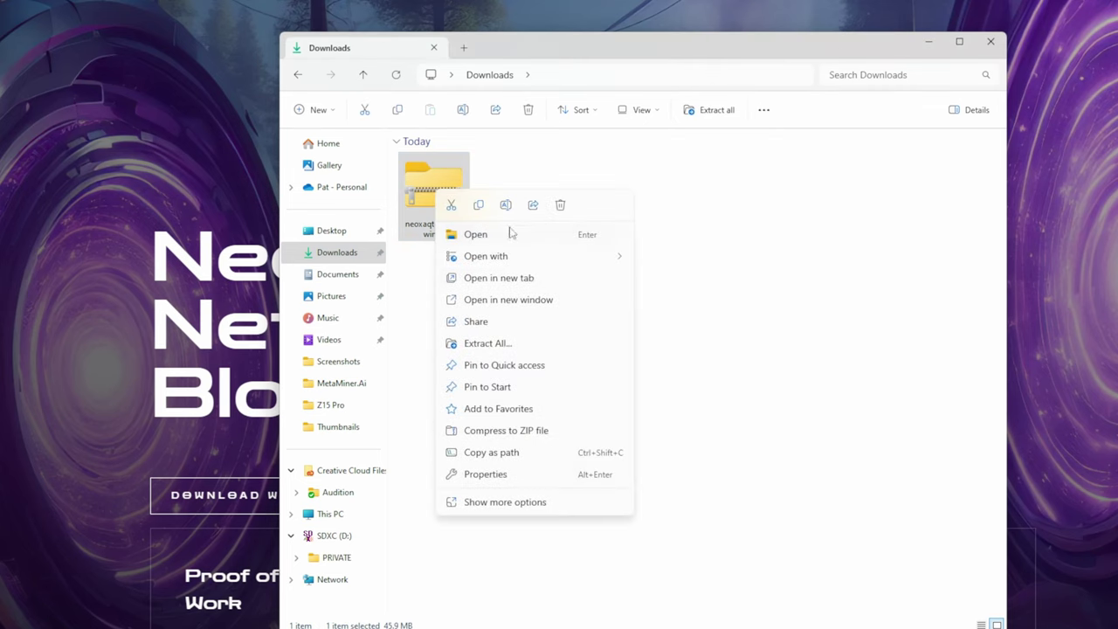
click(499, 349)
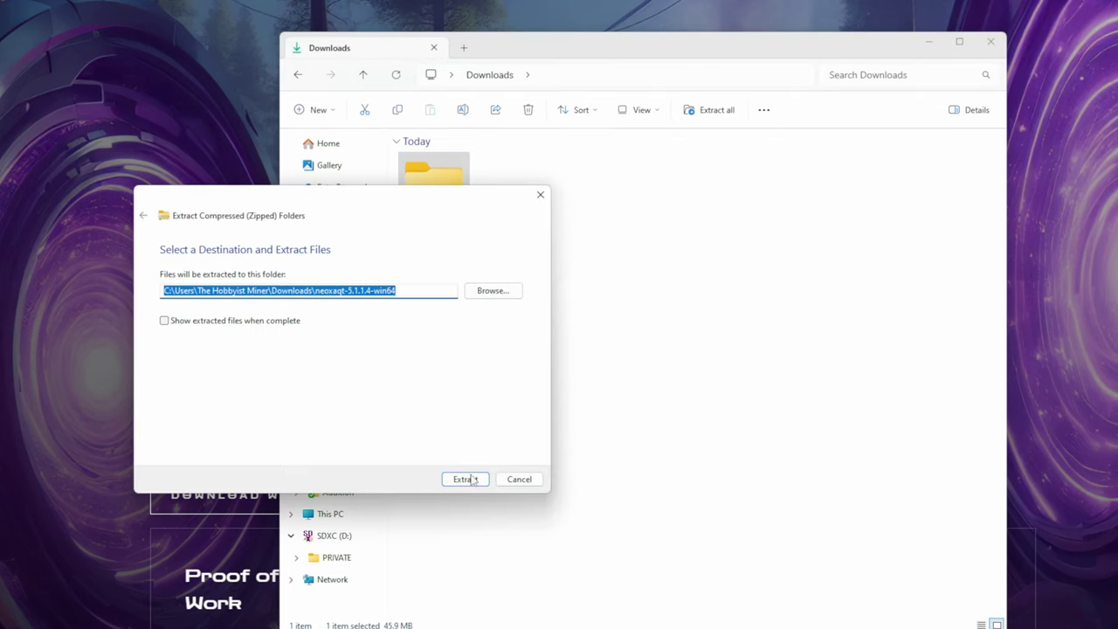
click(465, 486)
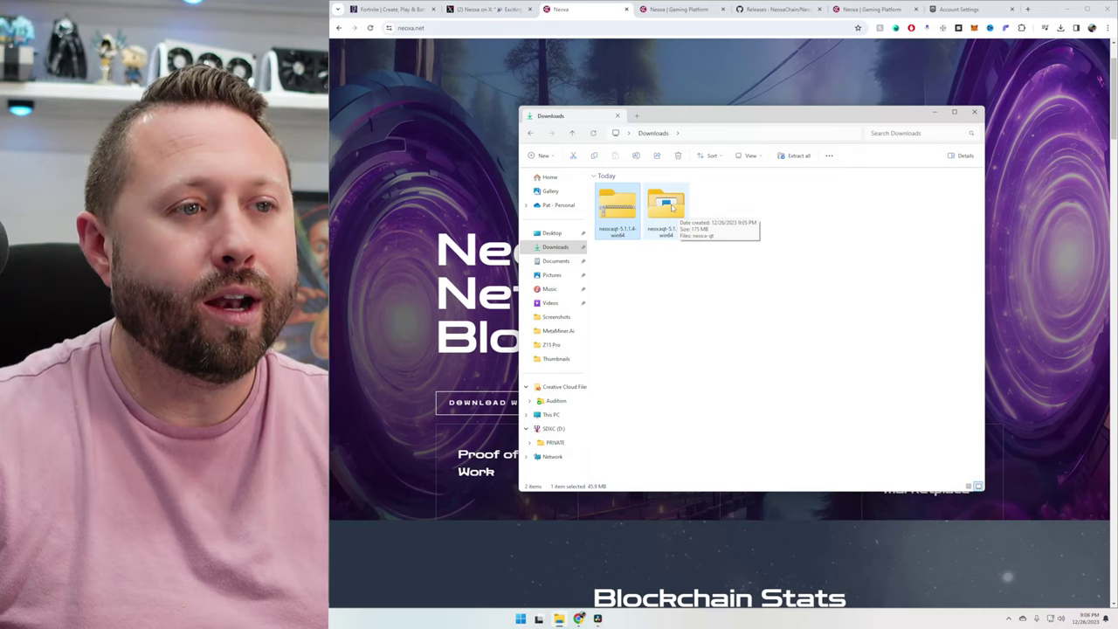
Step: Launch neoxa-qt from the extracted folder and allow it to run anyway despite the Windows SmartScreen block
double_click(522, 194)
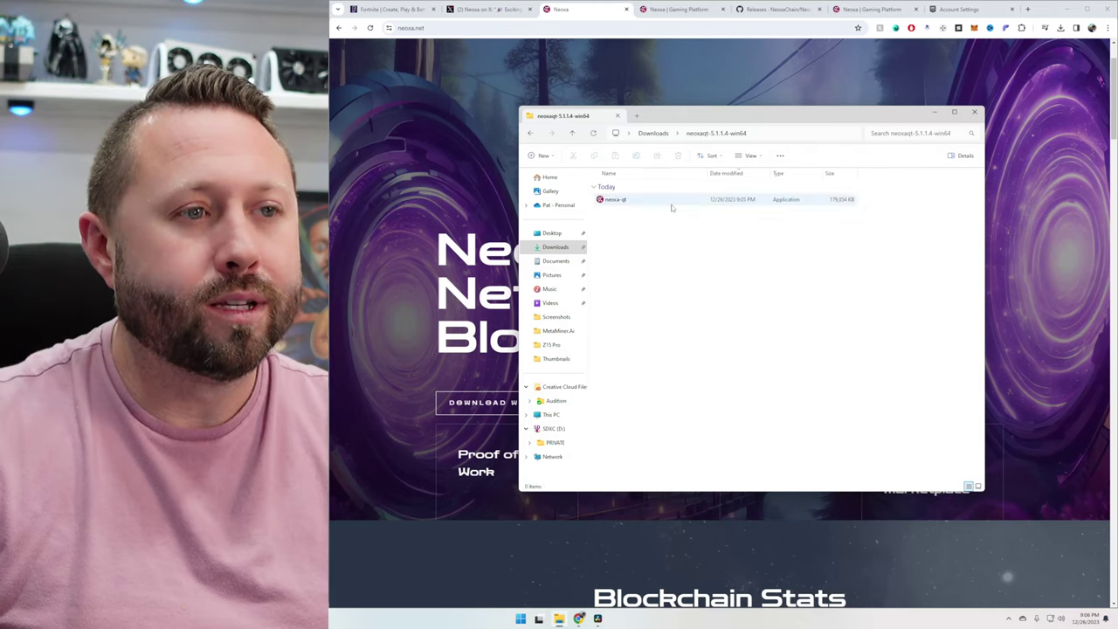
mouse_move(623, 204)
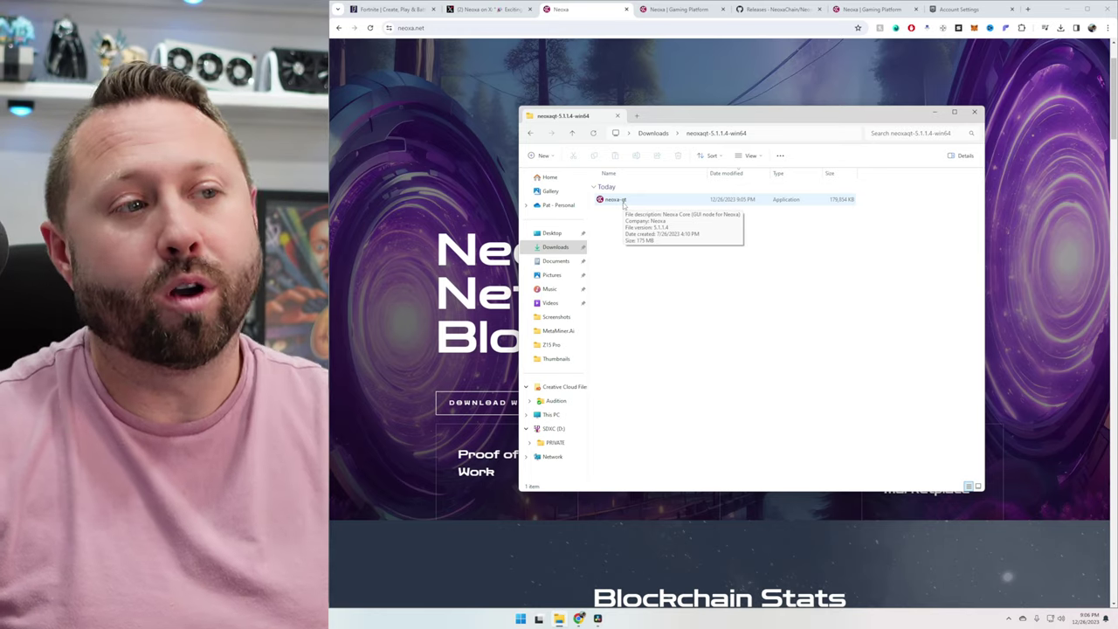
double_click(623, 203)
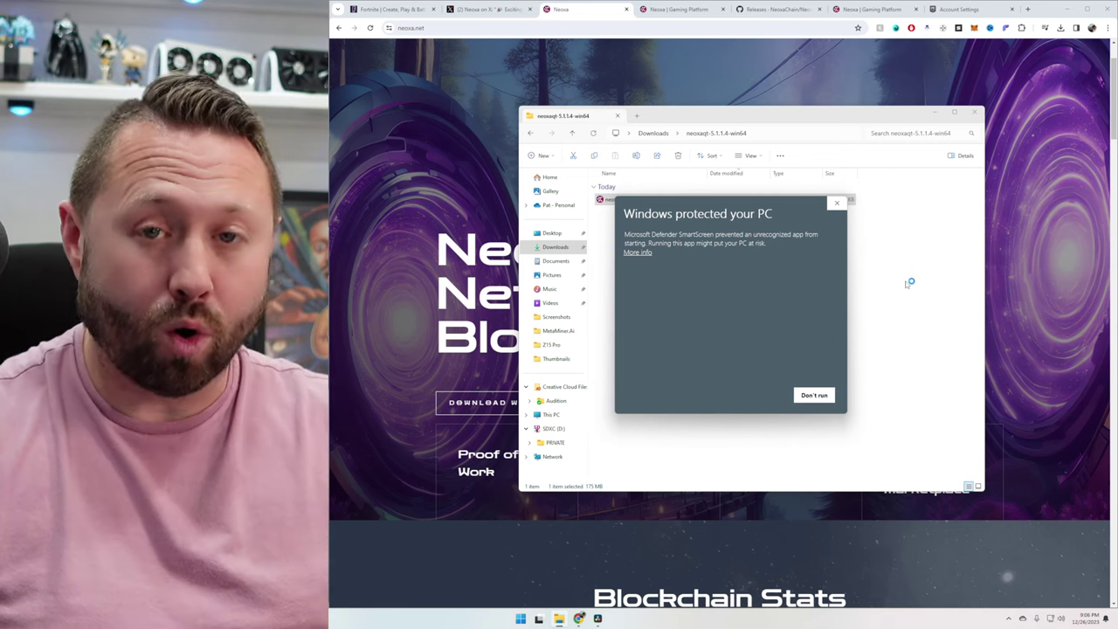
click(639, 252)
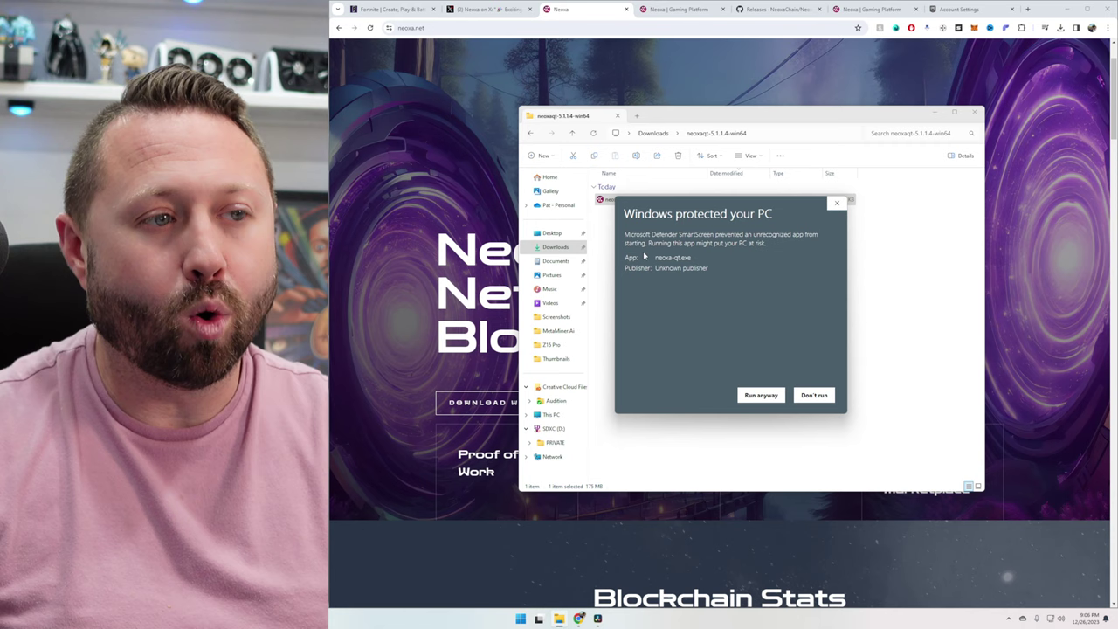
click(756, 395)
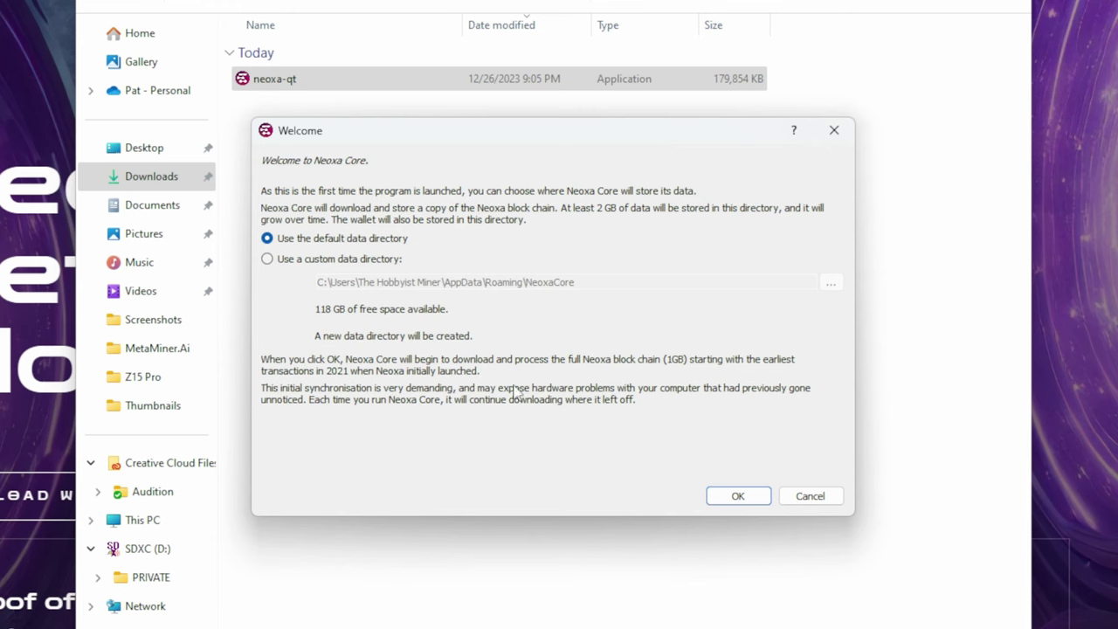
Step: Accept the default data directory for Neoxa Core, generate a new wallet recovery phrase and select its text
click(739, 496)
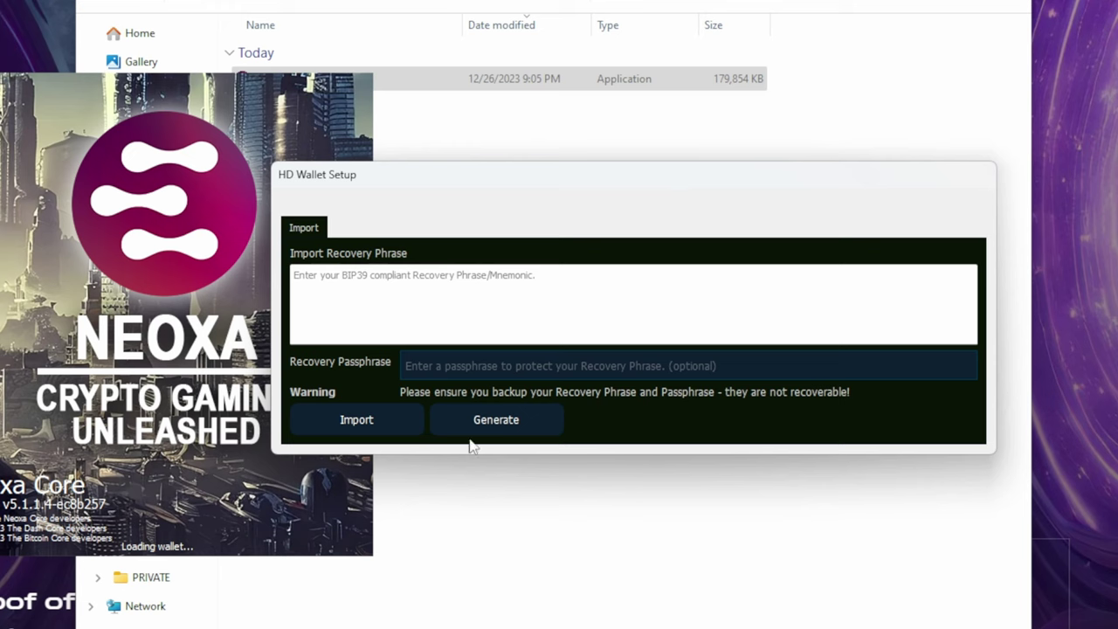
click(517, 421)
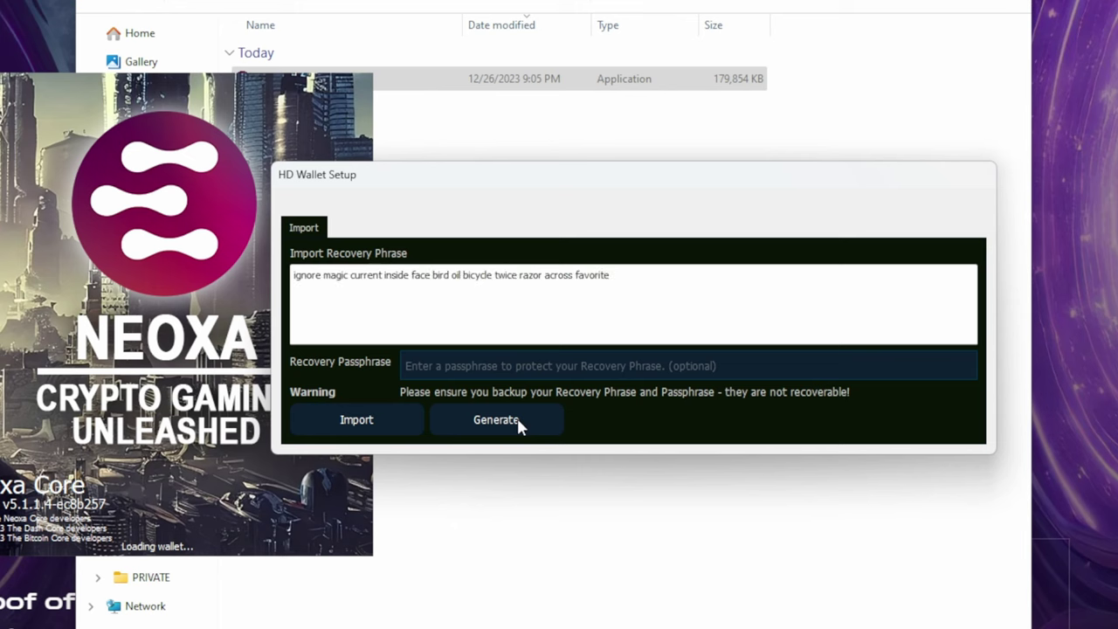
drag(297, 276, 668, 272)
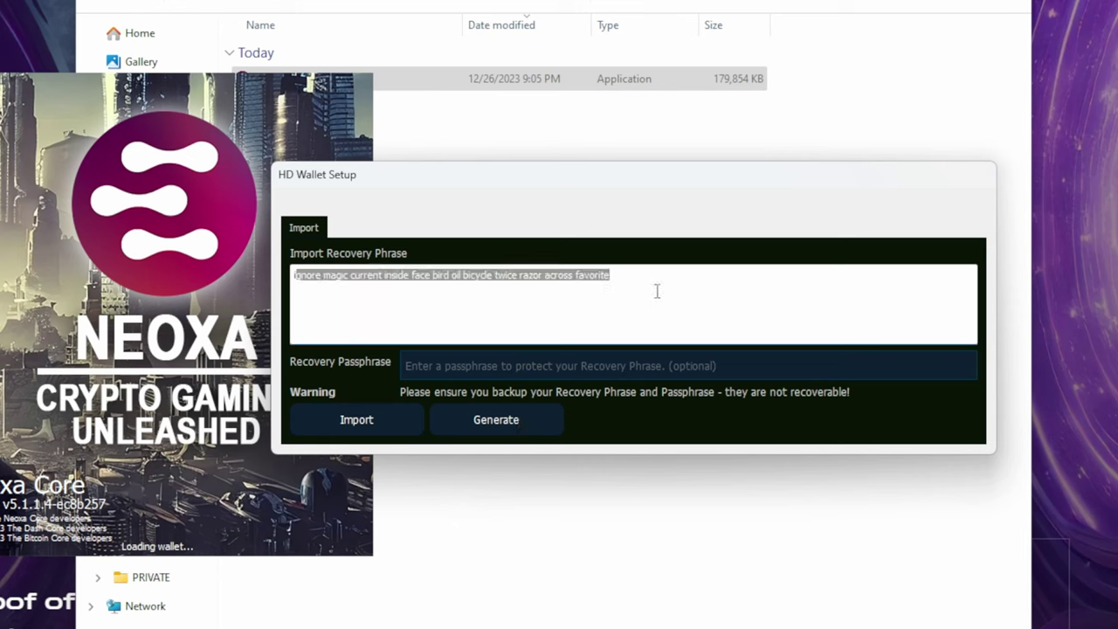
click(657, 290)
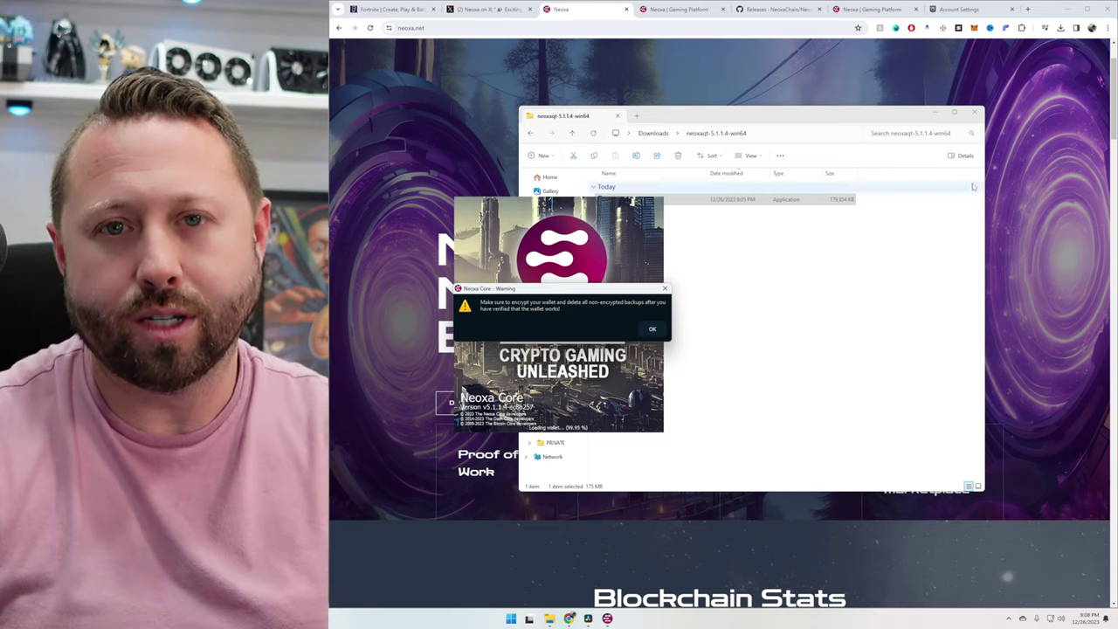
Step: Acknowledge the wallet encryption warning and hide the synchronisation overlay in Neoxa Core
click(652, 330)
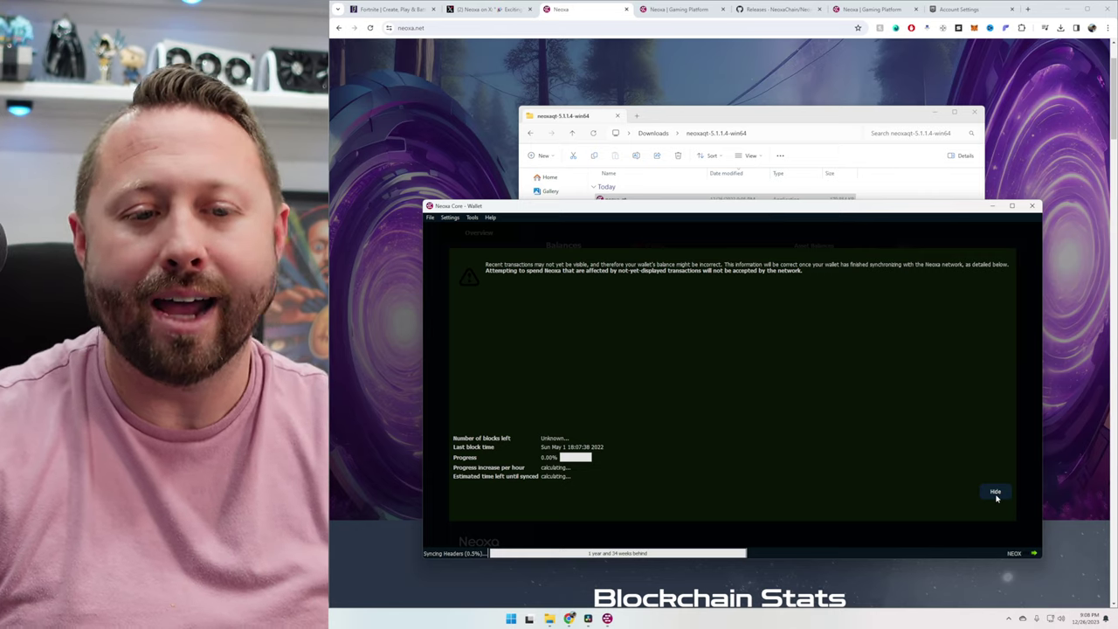
click(996, 495)
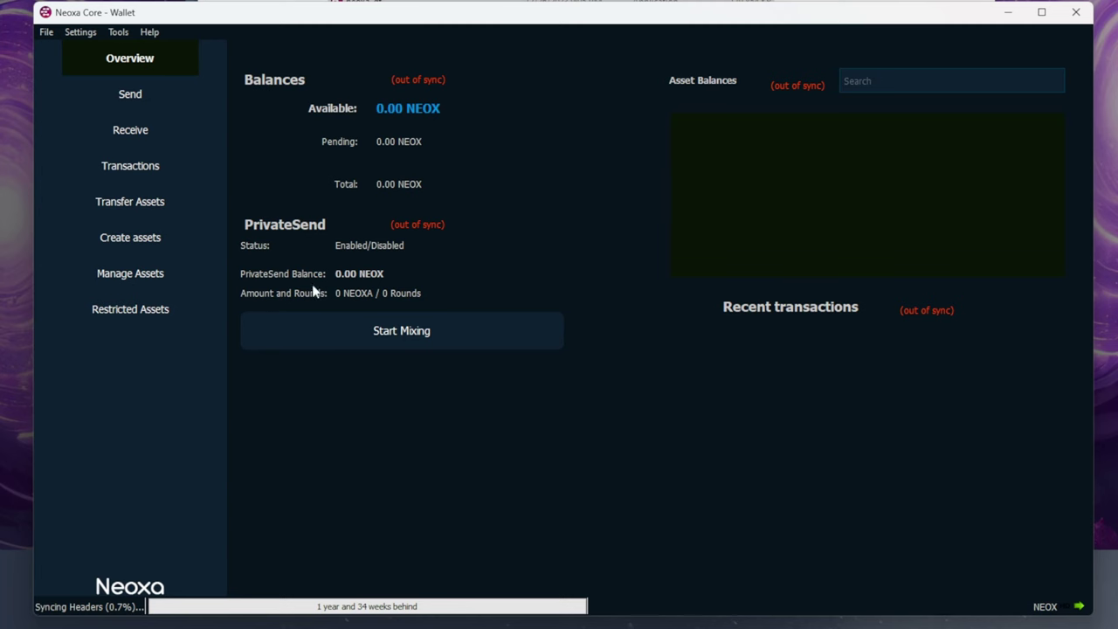
Step: Create a payment request with all fields blank in the wallet and copy its receiving address
click(138, 130)
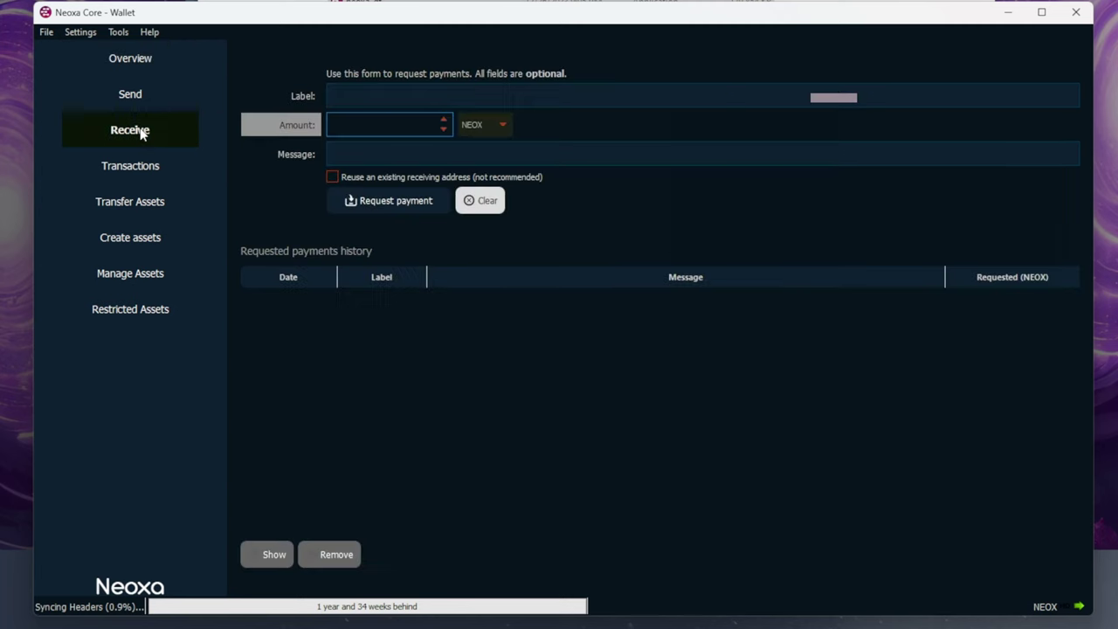
click(405, 204)
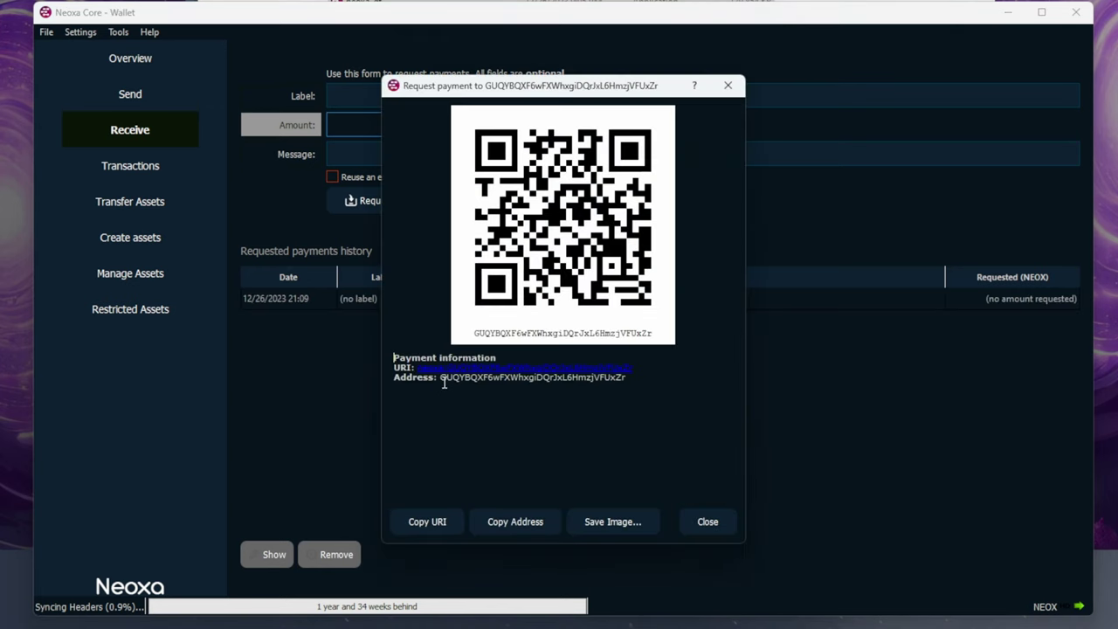
drag(623, 378, 439, 381)
right_click(510, 378)
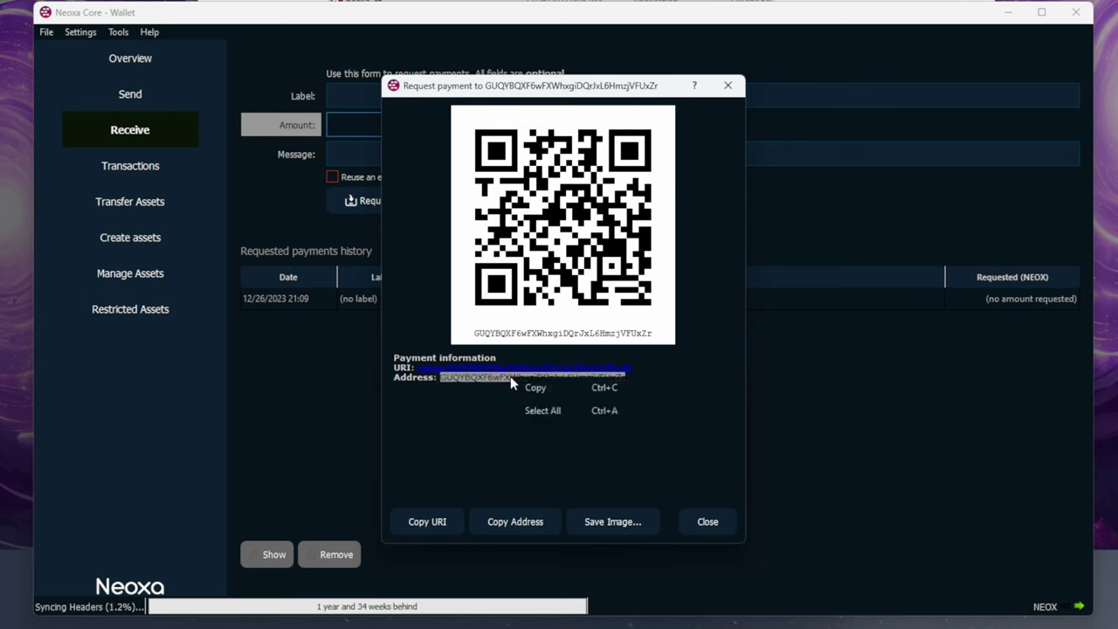
click(540, 386)
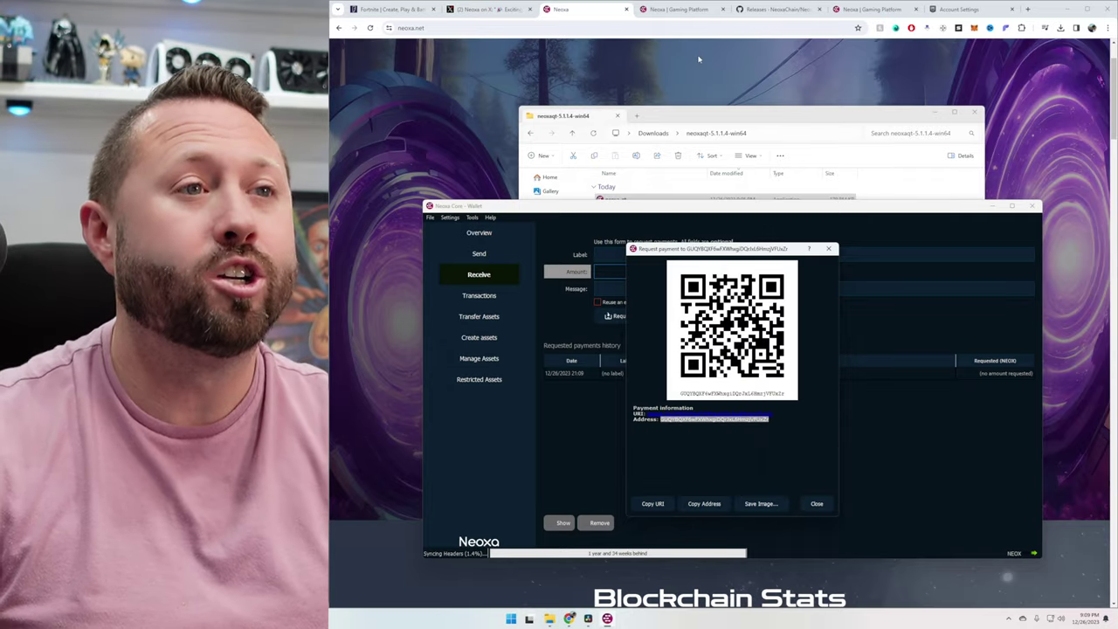
Step: Switch to the Neoxa Gaming Portal, paste the copied receiving address as the Fortnite wallet address and save the account sync settings
click(854, 9)
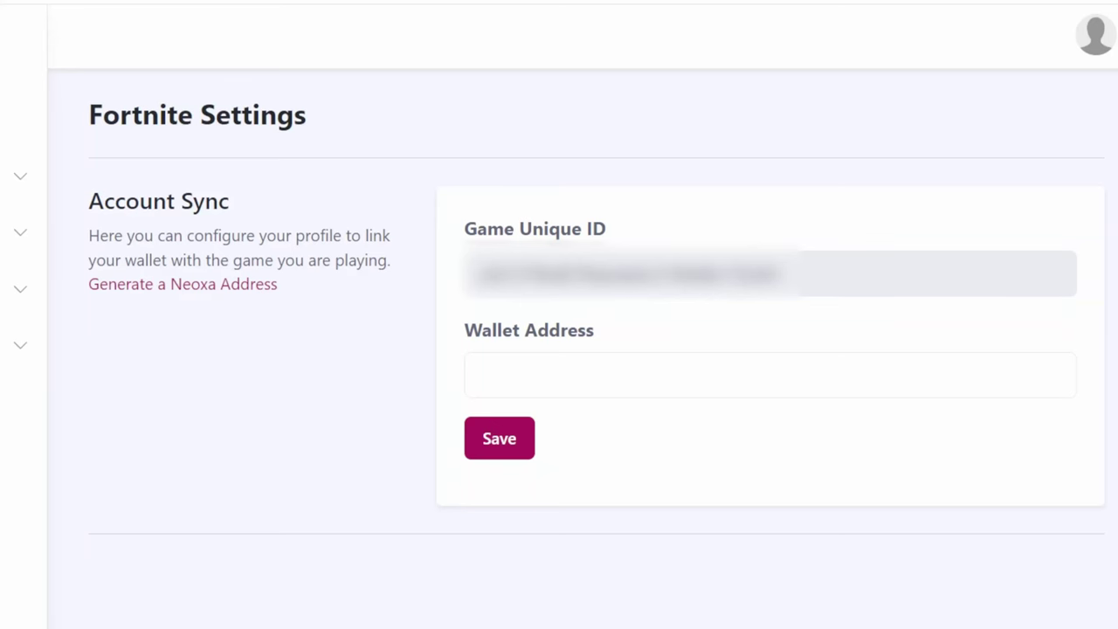
click(543, 383)
right_click(537, 377)
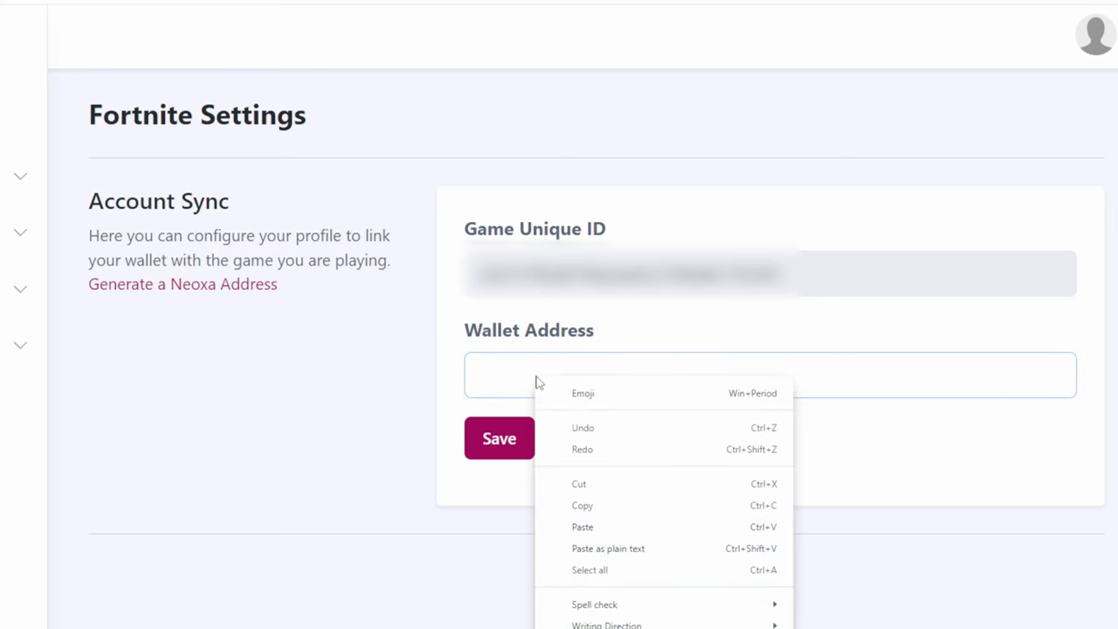
click(595, 526)
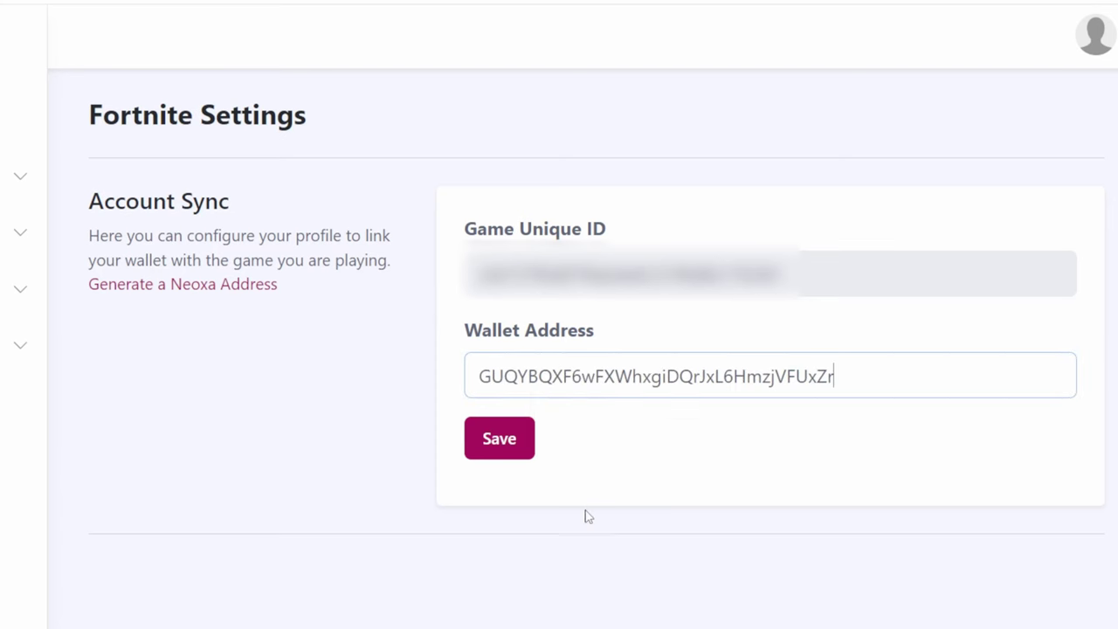
click(527, 457)
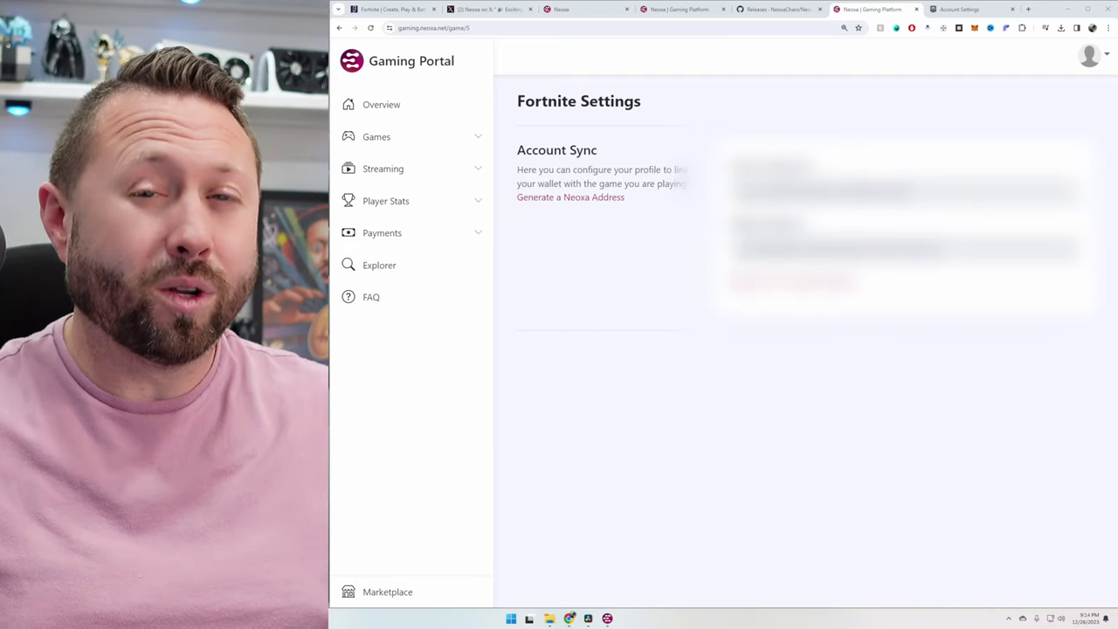
Step: Open the Fortnite player stats page in the Gaming Portal
click(397, 206)
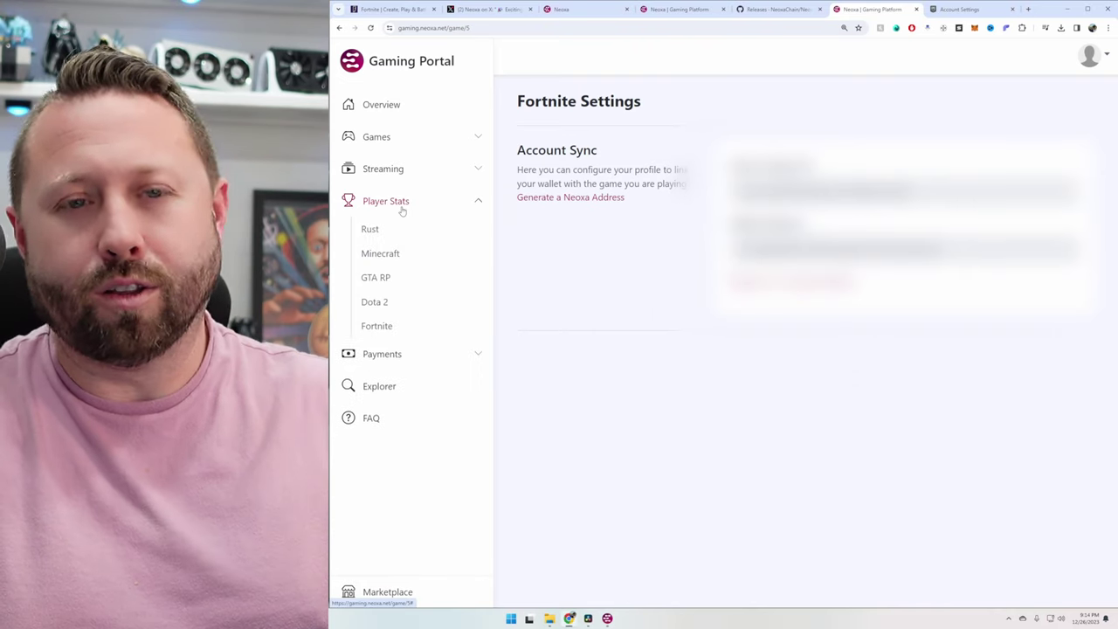
click(386, 329)
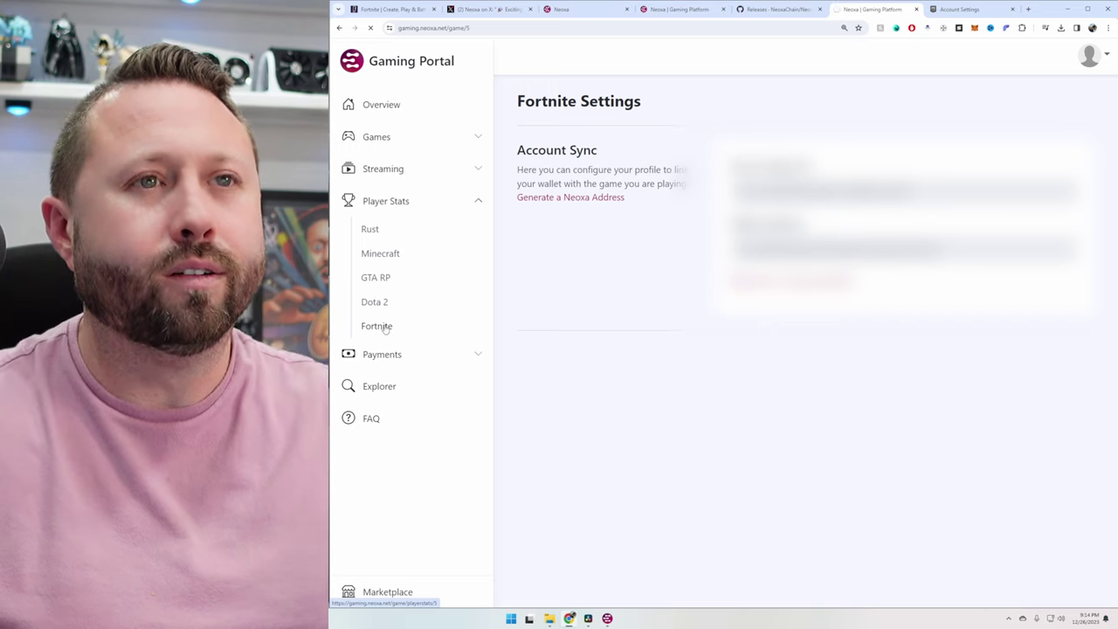